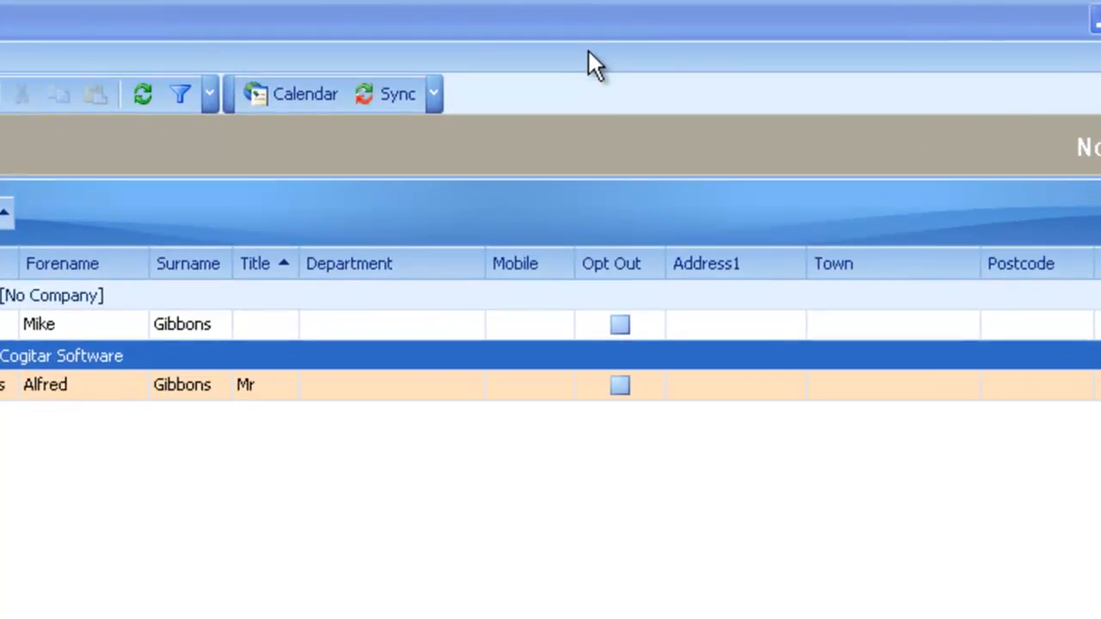
# Step: Show the Categories toolbar and filter the contact list by Train travel instead of New Letters
pyautogui.rightClick(588, 52)
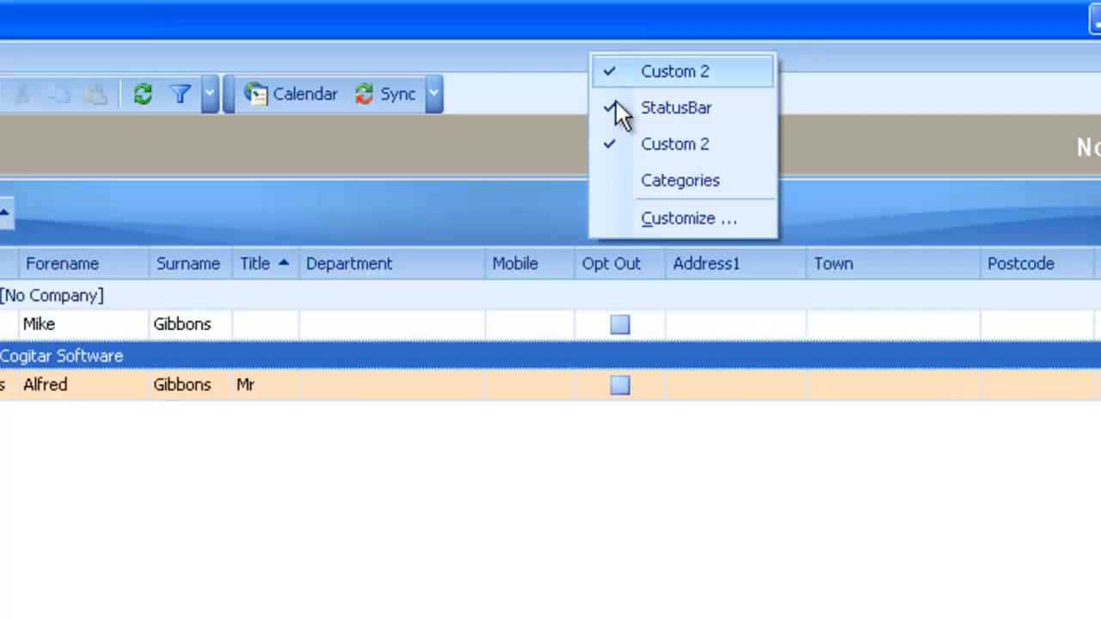
pyautogui.click(668, 182)
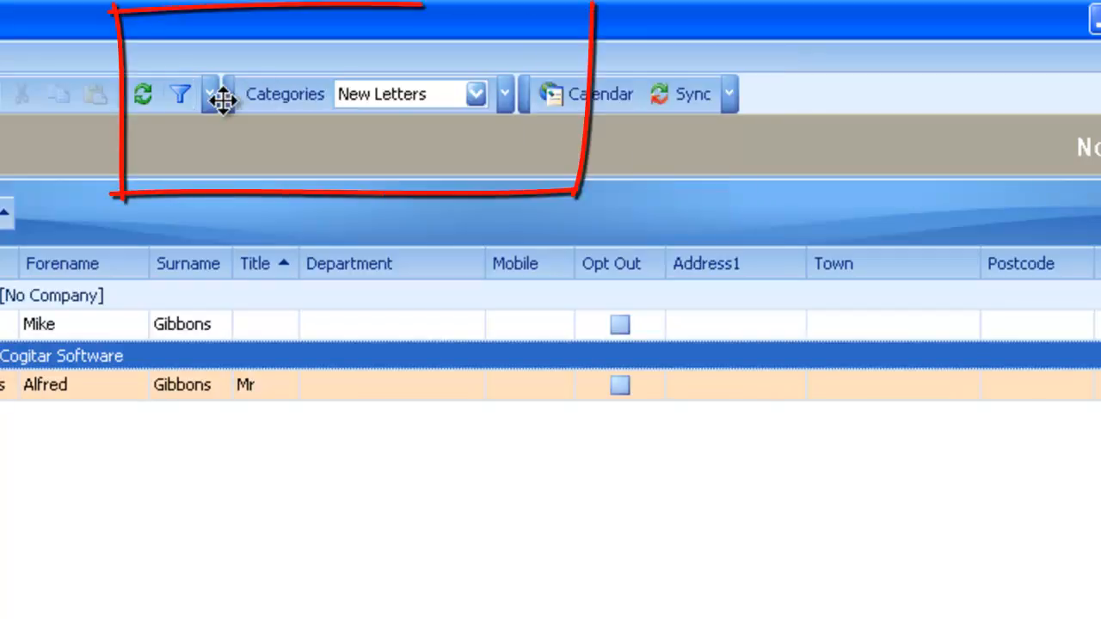
pyautogui.click(476, 95)
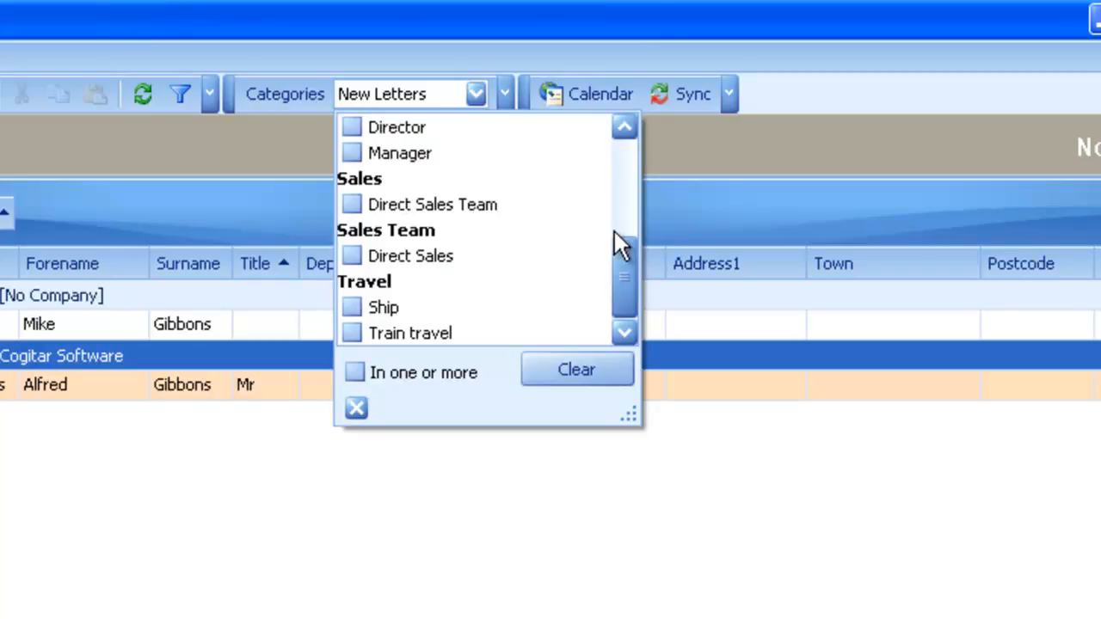
pyautogui.moveTo(622, 288); pyautogui.dragTo(602, 319)
pyautogui.moveTo(624, 274); pyautogui.dragTo(622, 145)
pyautogui.click(355, 308)
pyautogui.moveTo(627, 191); pyautogui.dragTo(627, 308)
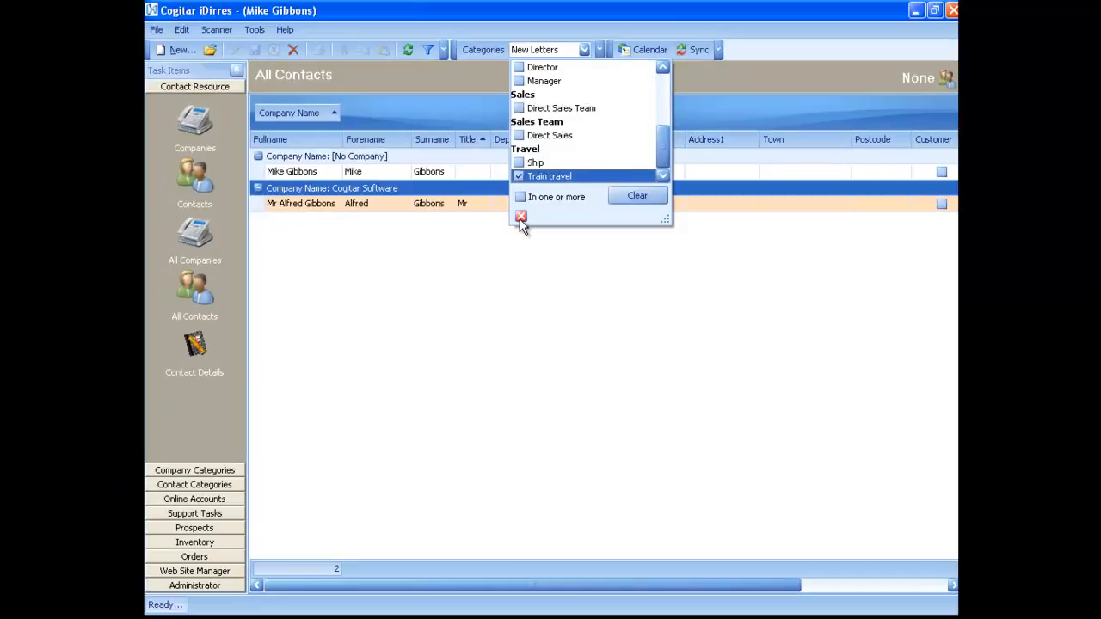
pyautogui.click(521, 217)
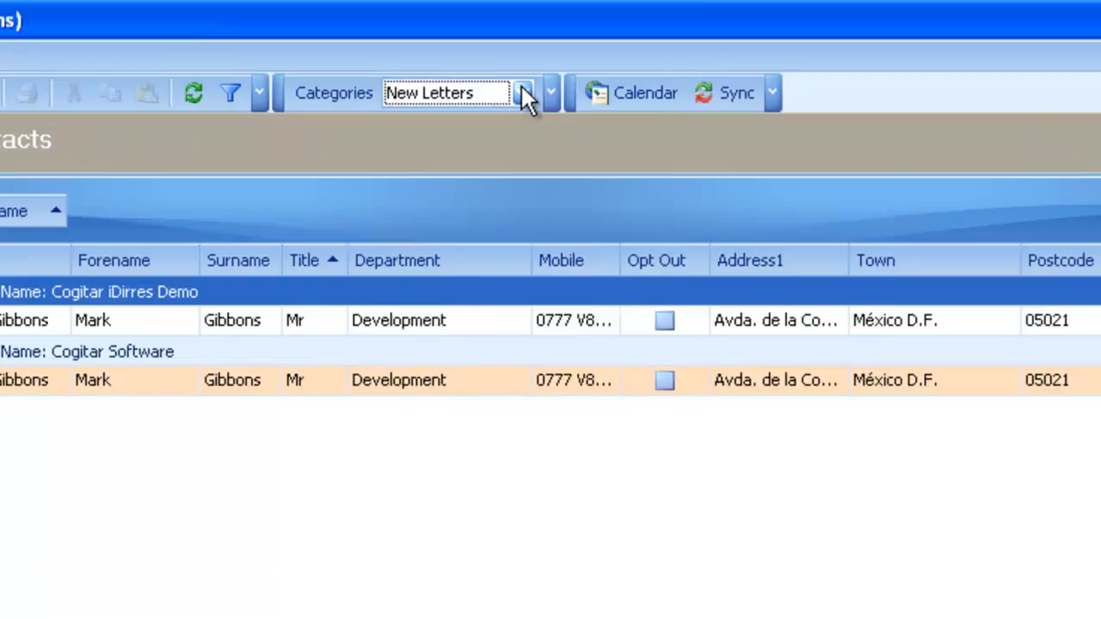
# Step: Add the Direct Sales Team category to the contact filter alongside Train travel
pyautogui.click(584, 49)
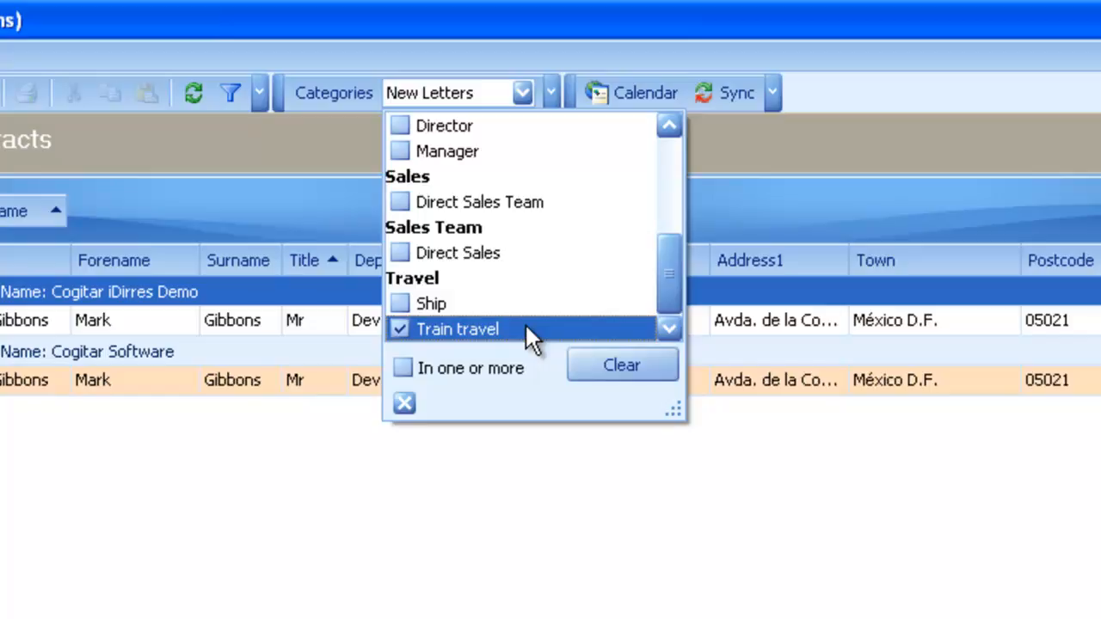
pyautogui.click(406, 196)
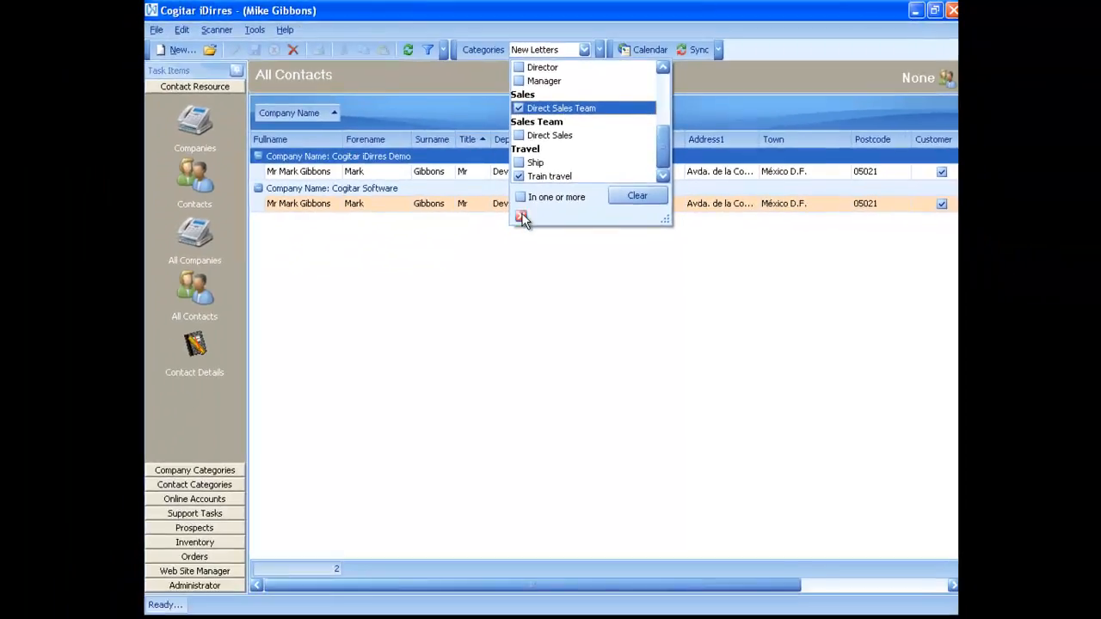
pyautogui.click(522, 216)
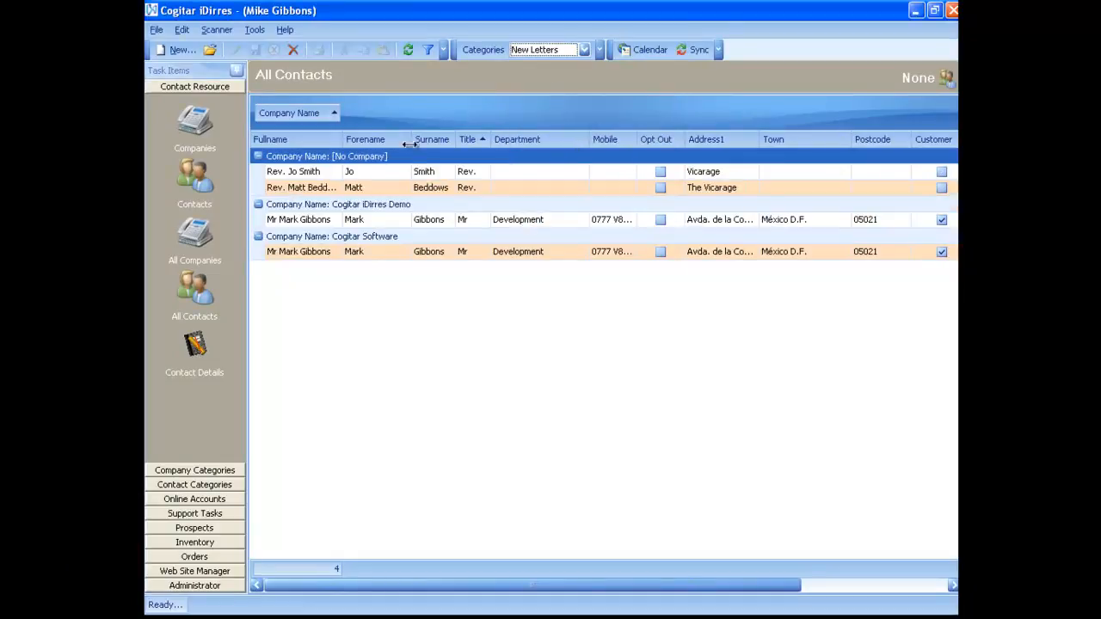
# Step: Open the Development contact listed under Cogitar Software, add the New Letters category to the record and save it
pyautogui.click(297, 256)
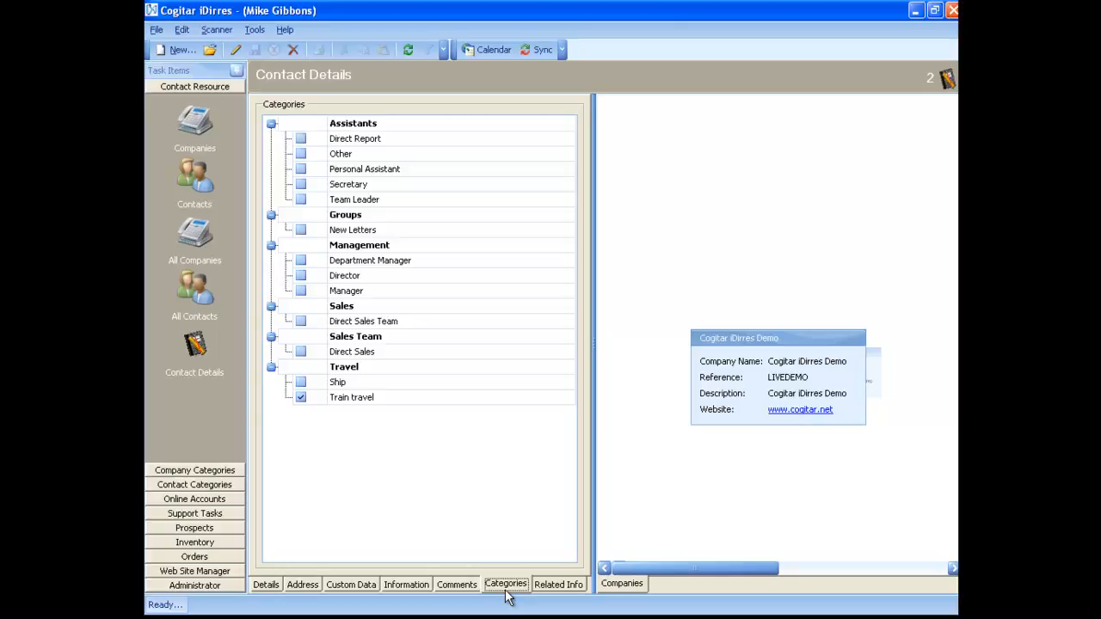
pyautogui.click(238, 53)
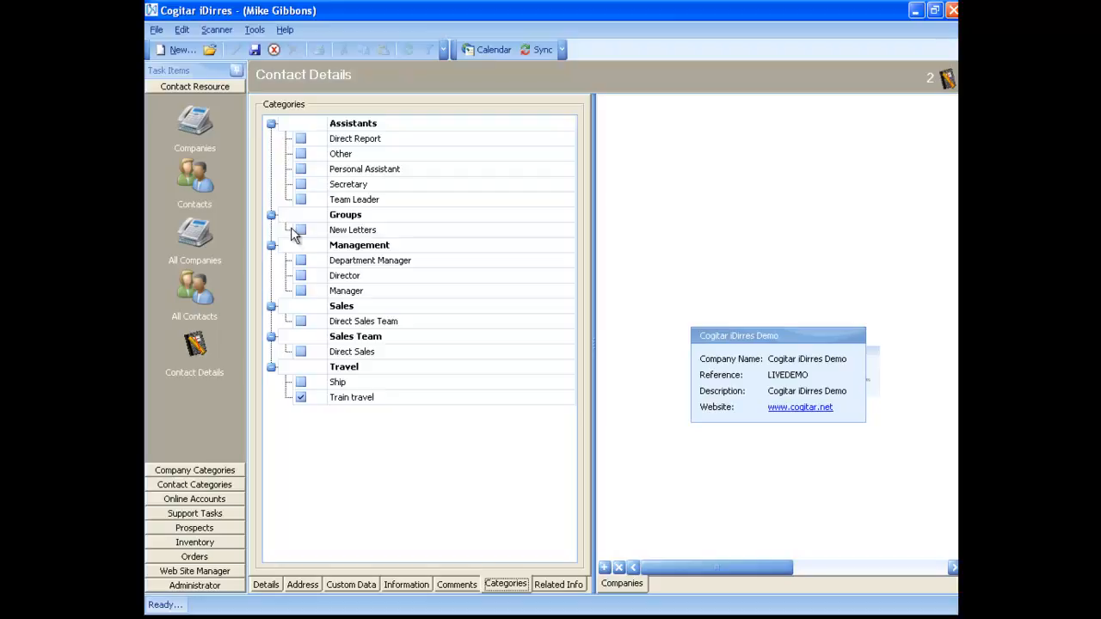
pyautogui.click(301, 231)
pyautogui.click(156, 29)
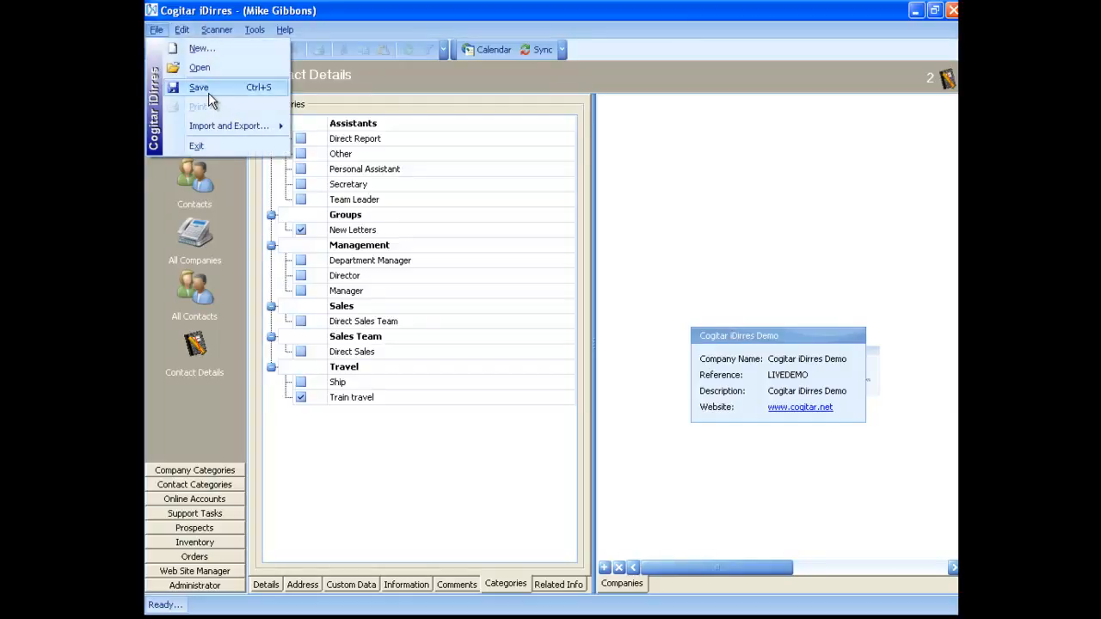
pyautogui.click(358, 13)
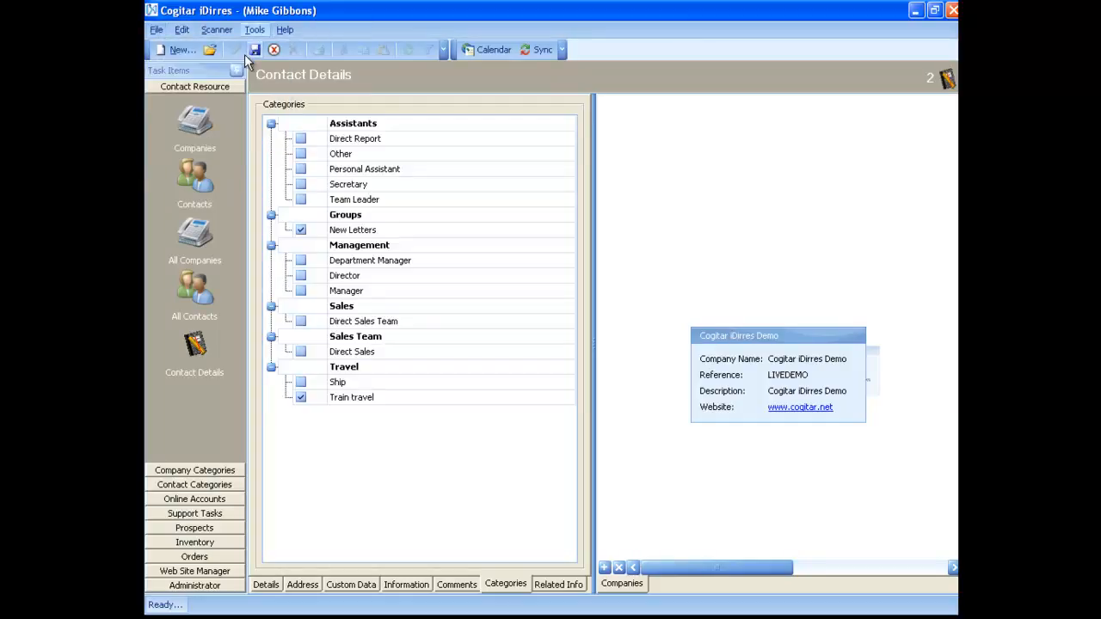
pyautogui.click(255, 50)
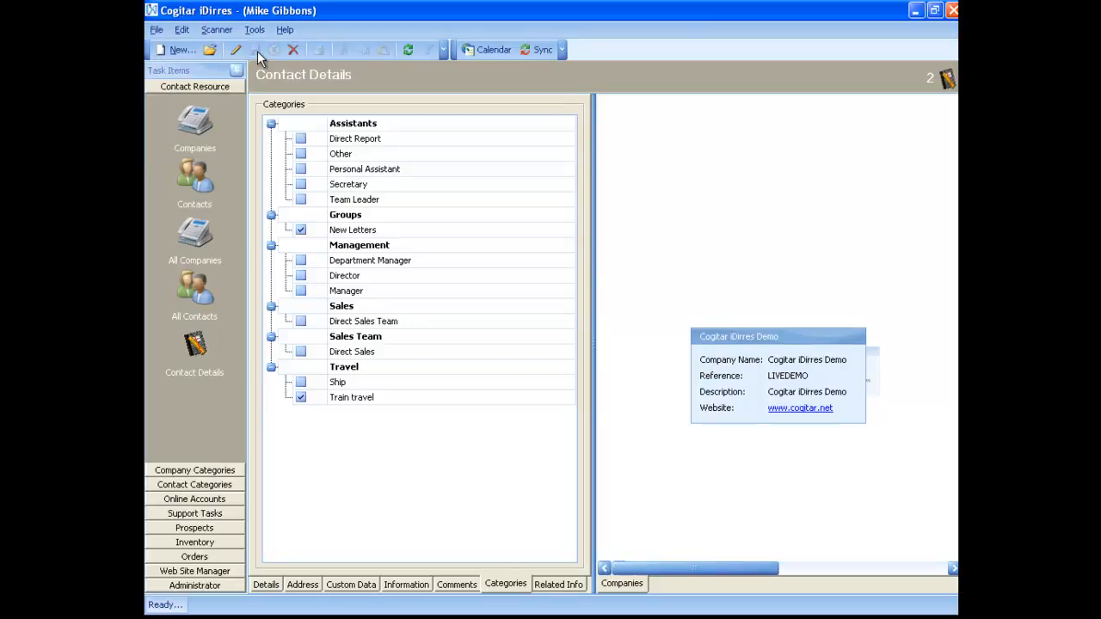
# Step: Return to All Contacts, filter the list by the New Letters category and select the Cogitar iDirres Demo group
pyautogui.click(191, 296)
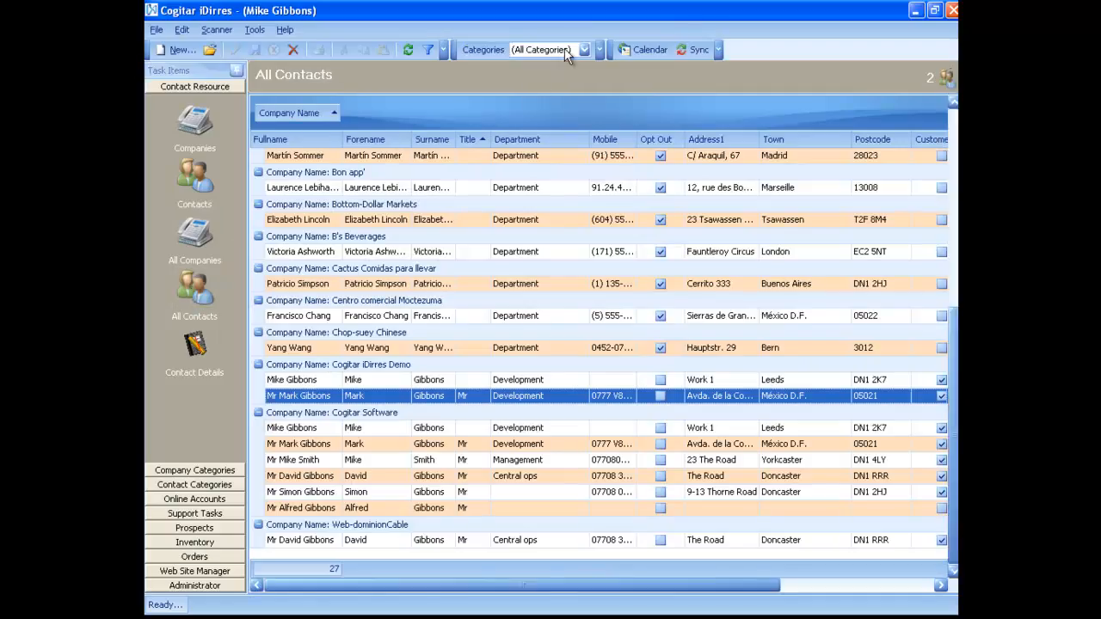
pyautogui.click(573, 49)
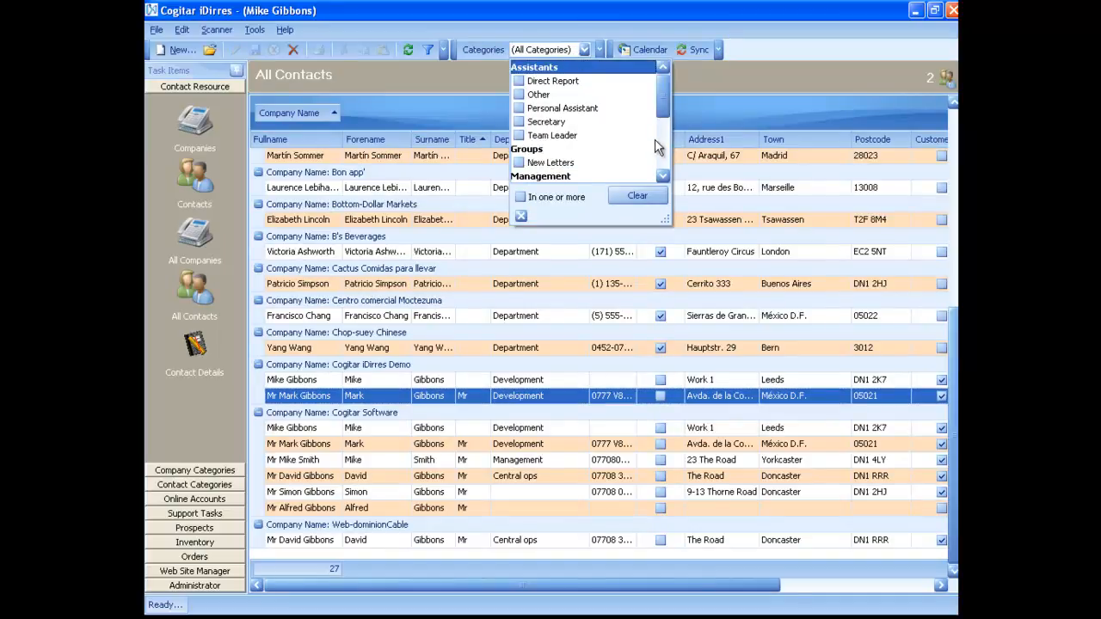
pyautogui.click(519, 162)
pyautogui.moveTo(664, 114); pyautogui.dragTo(649, 167)
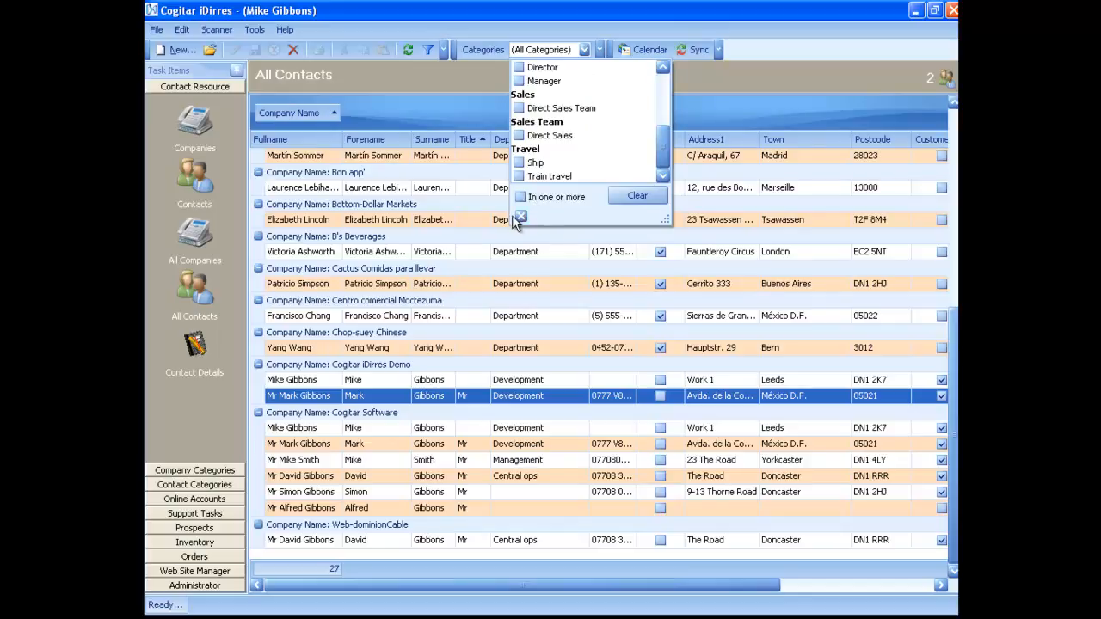
pyautogui.click(520, 217)
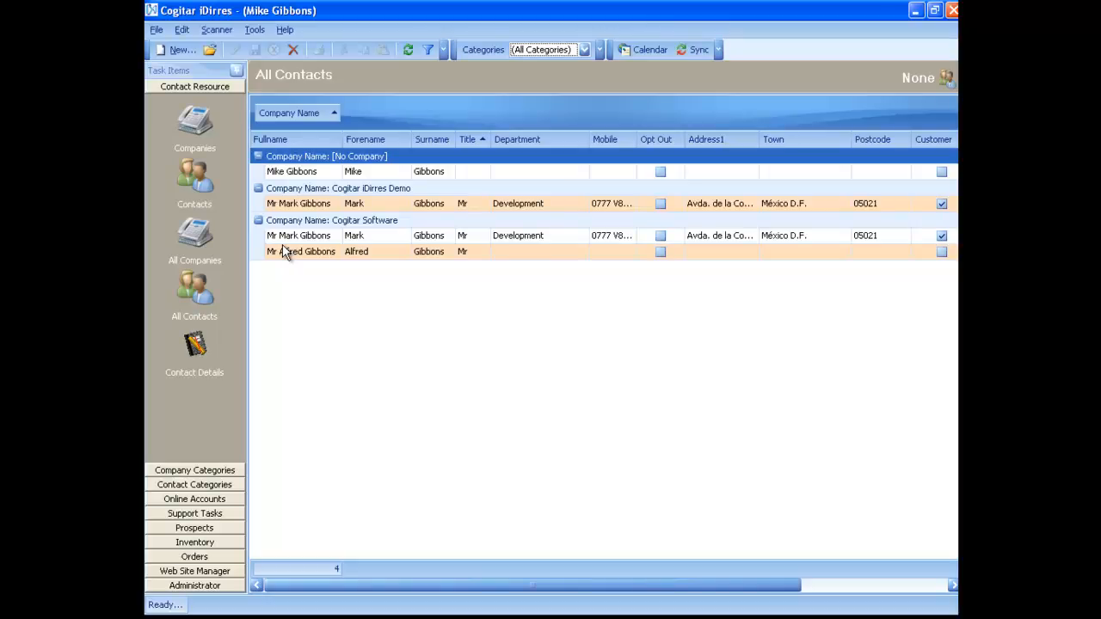
pyautogui.click(277, 191)
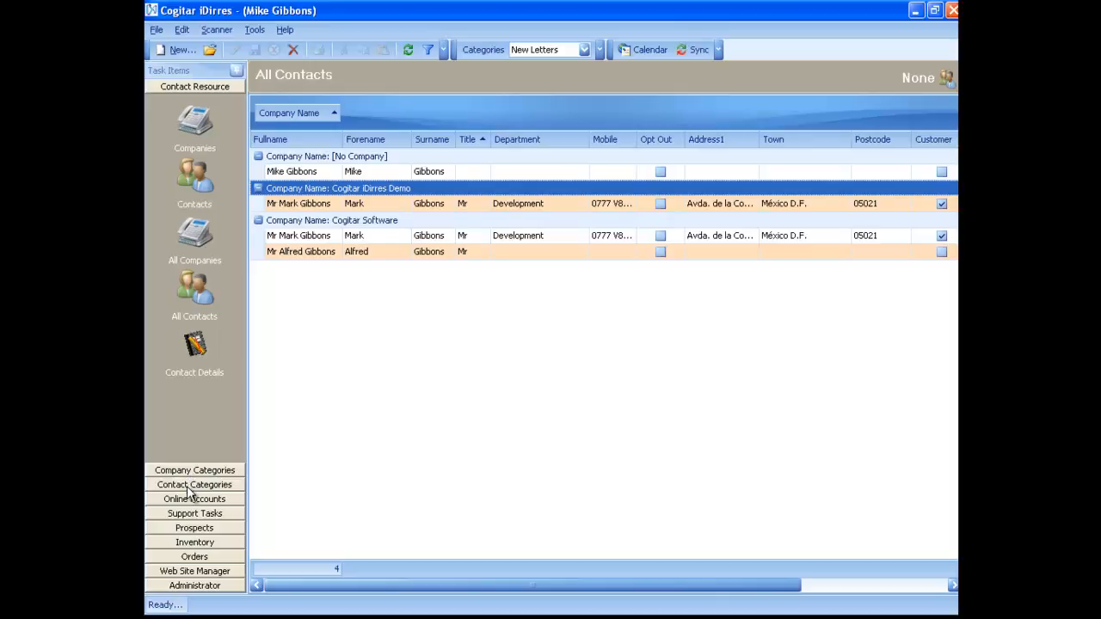
# Step: Review the contacts in the Train travel, Ship, New Letters, Direct Sales Team and Direct Sales contact categories
pyautogui.click(189, 487)
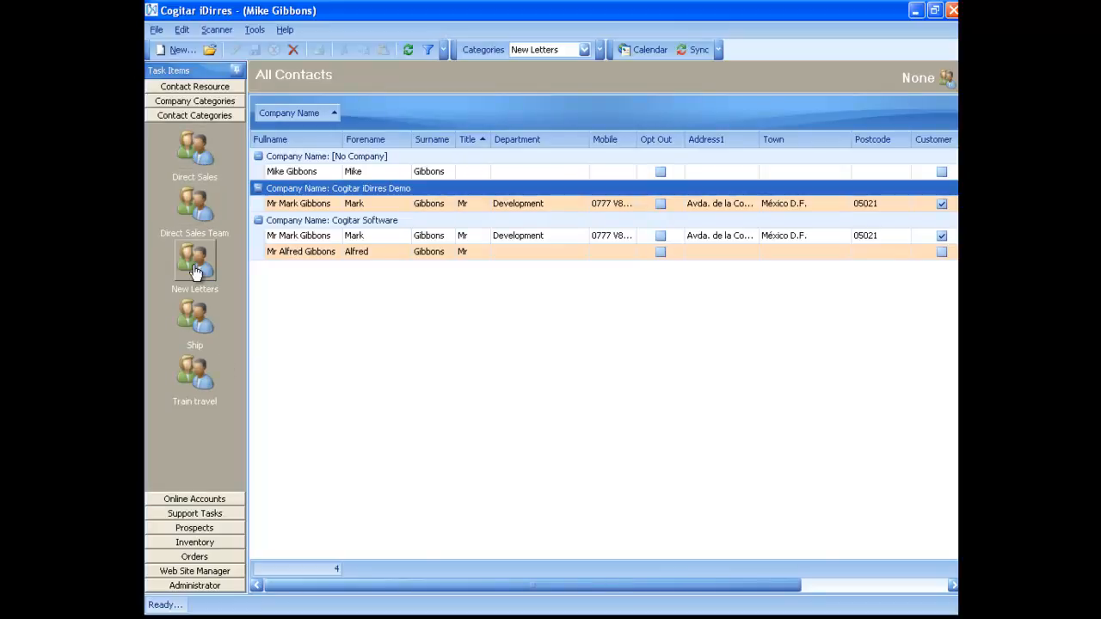
pyautogui.click(196, 379)
pyautogui.click(204, 325)
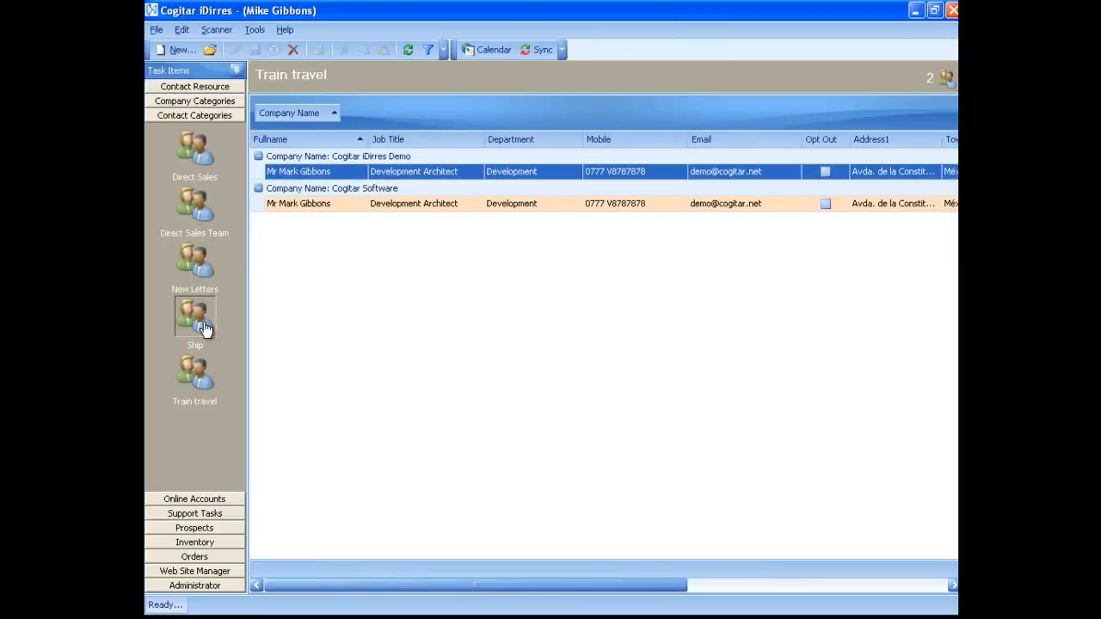
pyautogui.click(203, 273)
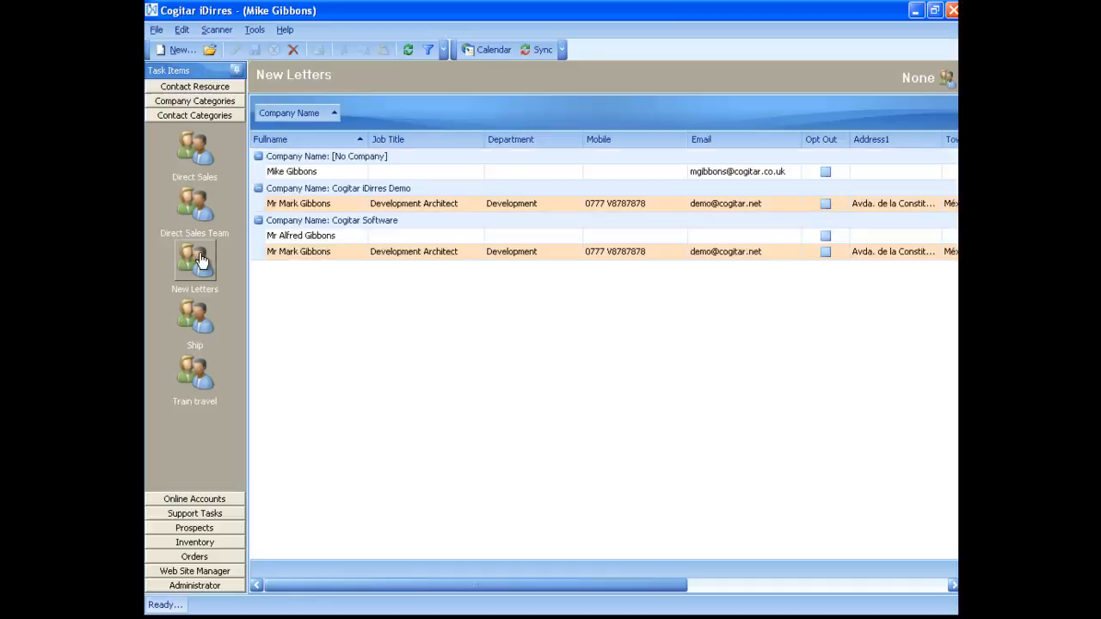
pyautogui.click(197, 216)
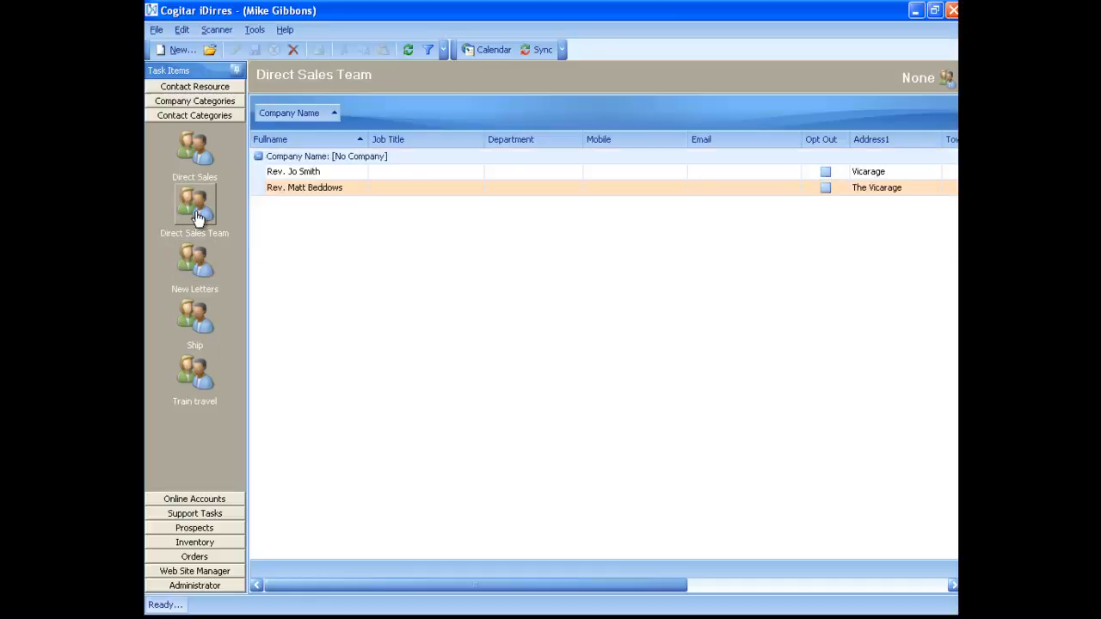
pyautogui.click(198, 147)
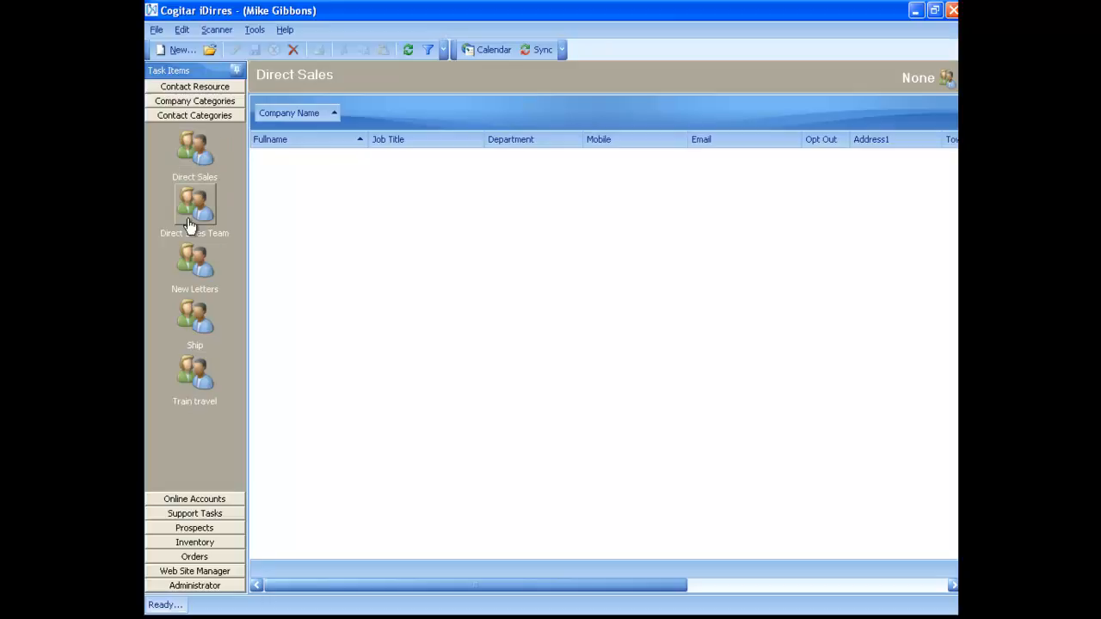
pyautogui.click(200, 396)
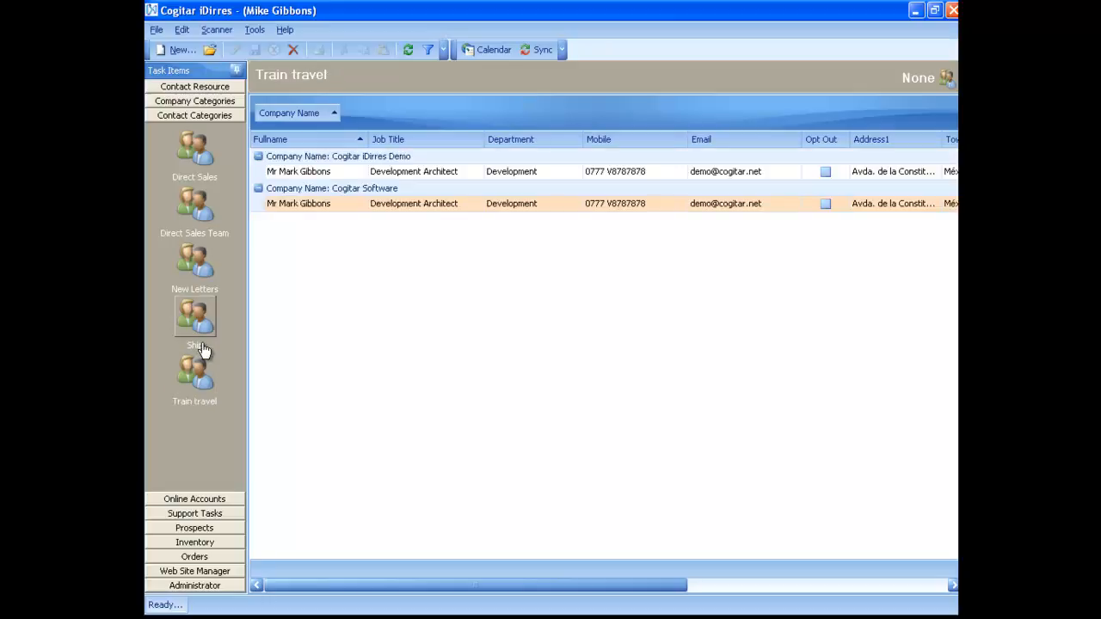
pyautogui.click(202, 324)
pyautogui.click(202, 267)
pyautogui.click(205, 215)
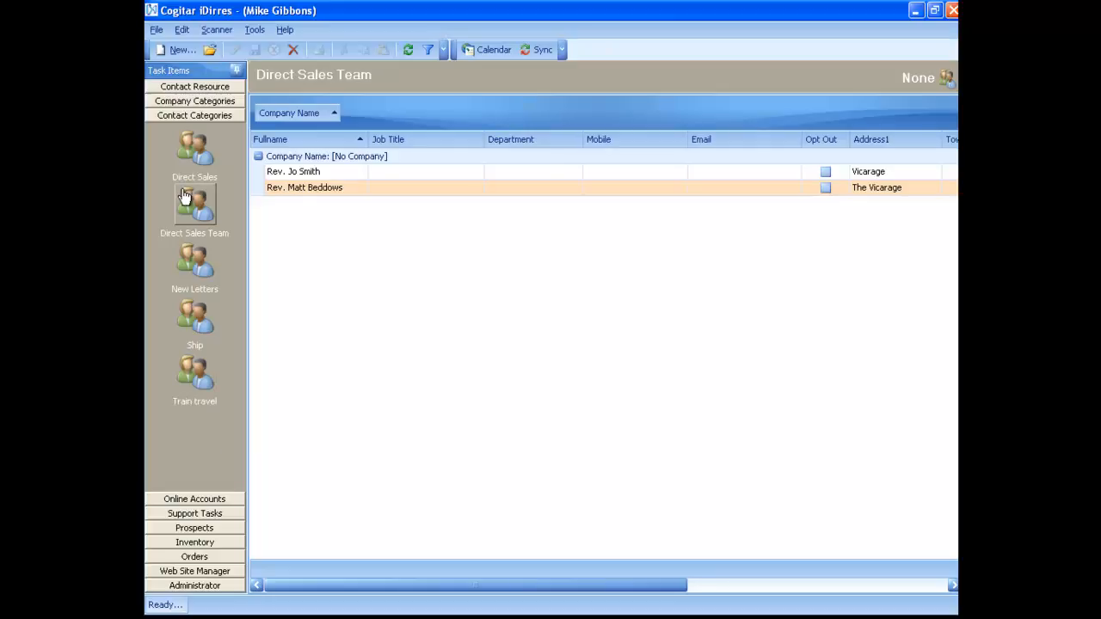
# Step: Review the companies in the Train - freight, Ship, New Letters, Direct Sales Team and Direct Sales company categories
pyautogui.click(222, 102)
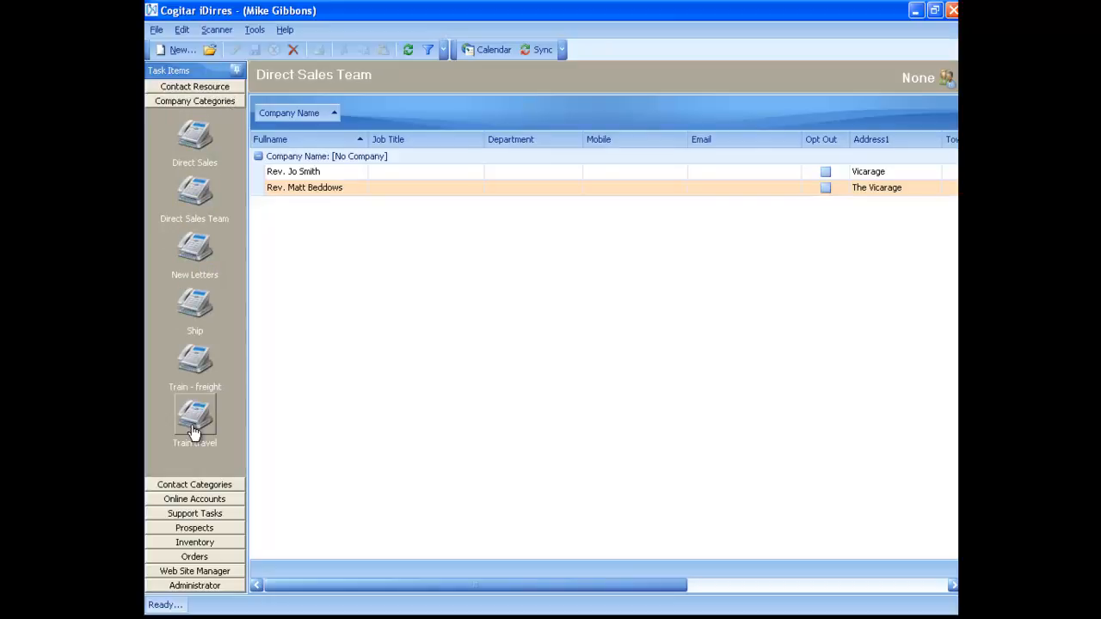
pyautogui.click(201, 375)
pyautogui.click(197, 314)
pyautogui.click(197, 248)
pyautogui.click(194, 194)
pyautogui.click(195, 138)
# Step: Return to the general contact list, and check the contacts in the Direct Sales and Direct Sales Team categories
pyautogui.click(194, 87)
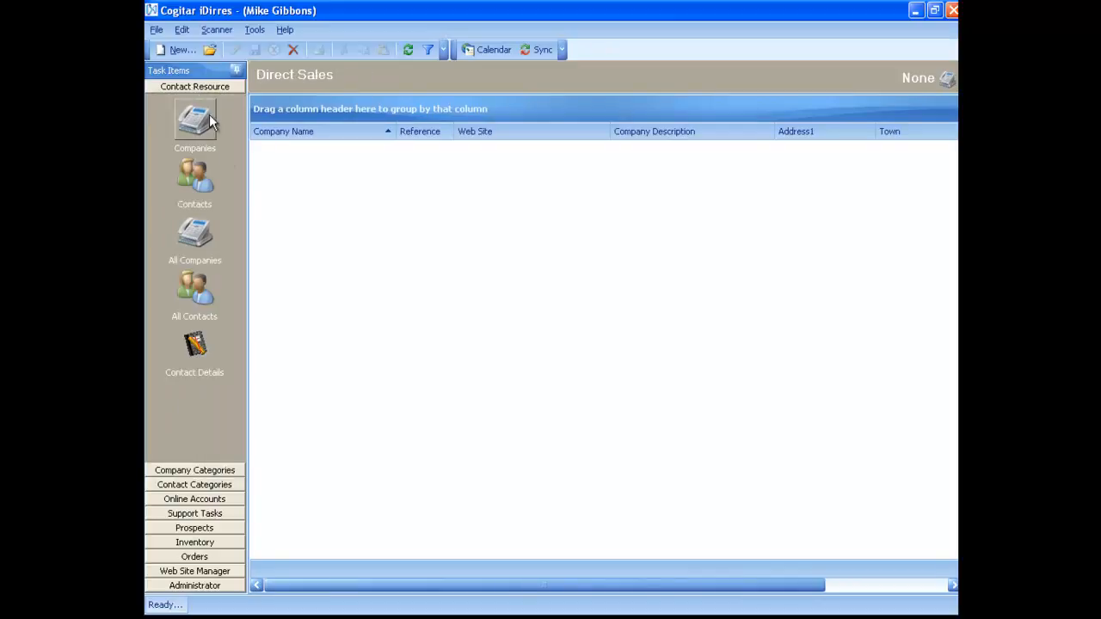
pyautogui.click(195, 297)
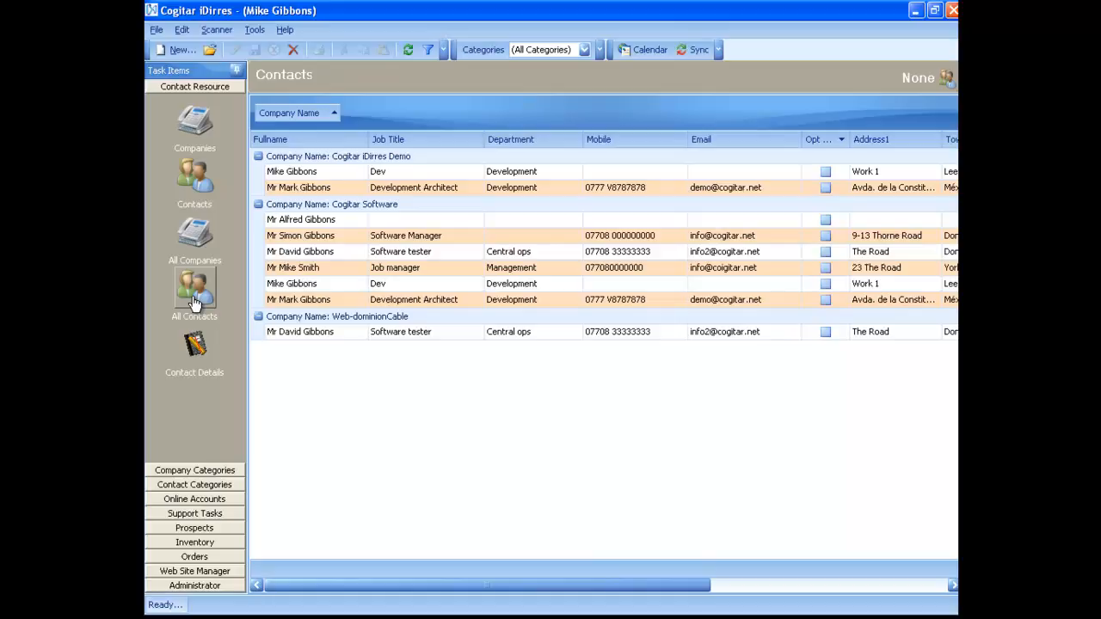
pyautogui.click(207, 484)
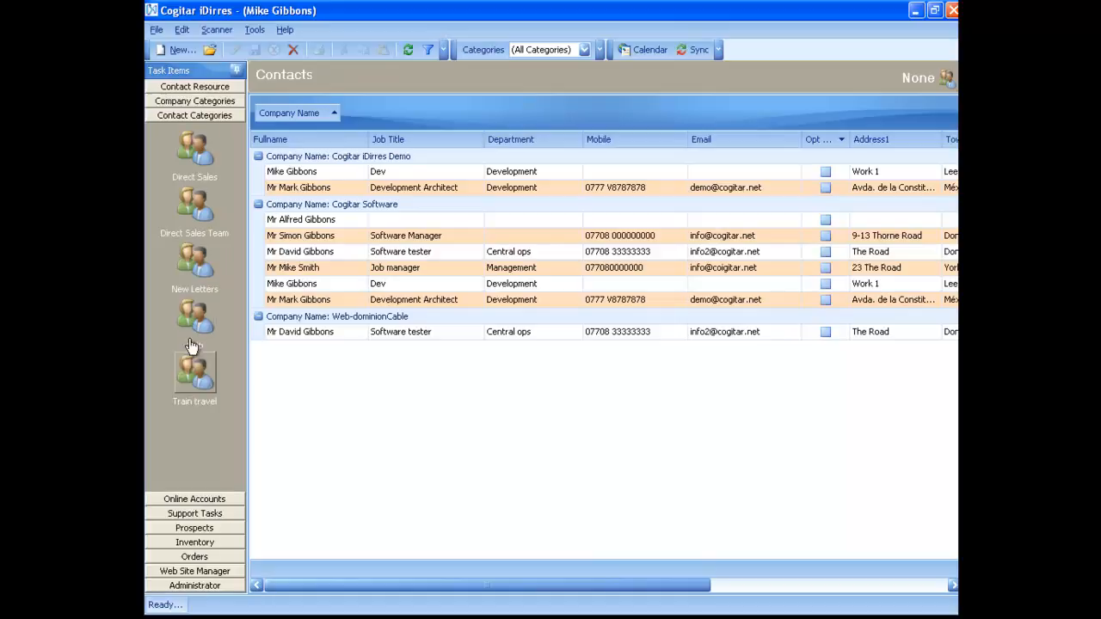
pyautogui.click(197, 211)
pyautogui.click(210, 162)
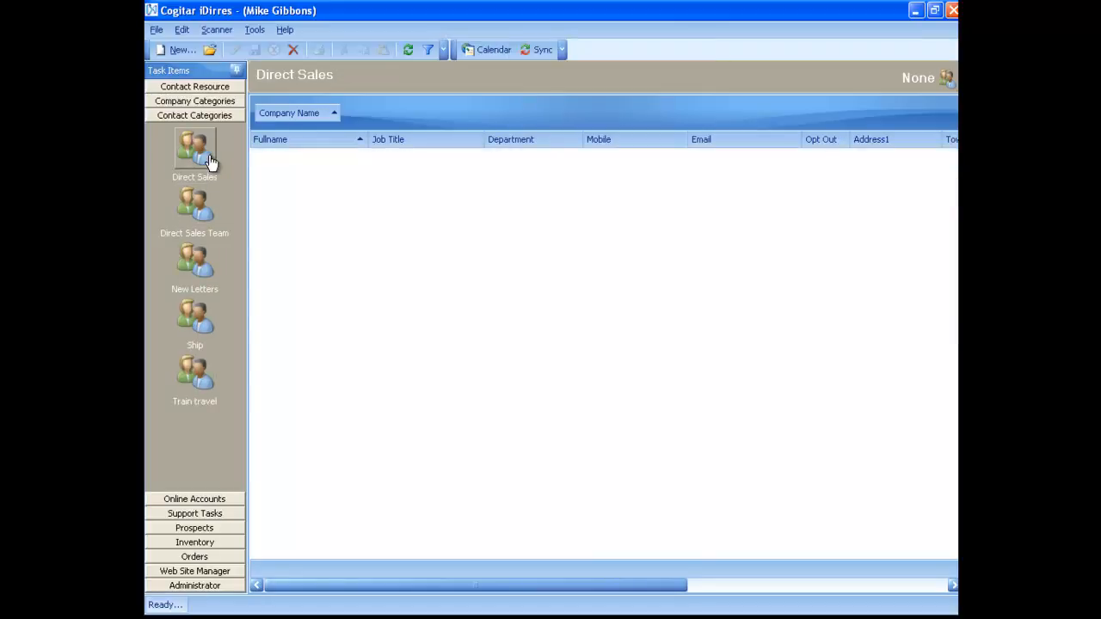
pyautogui.click(214, 207)
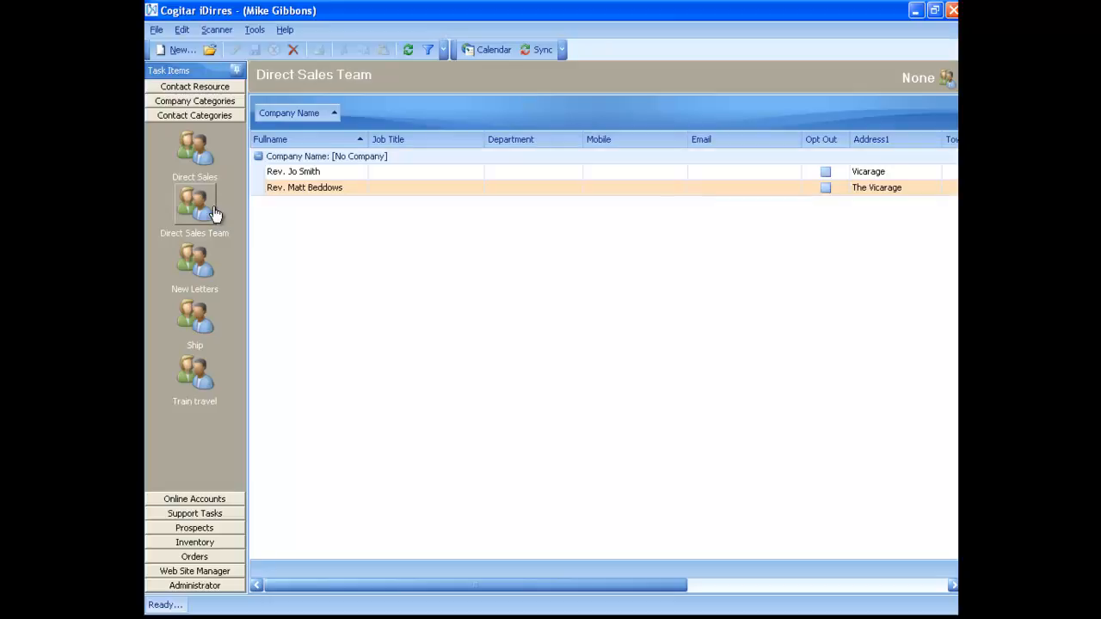